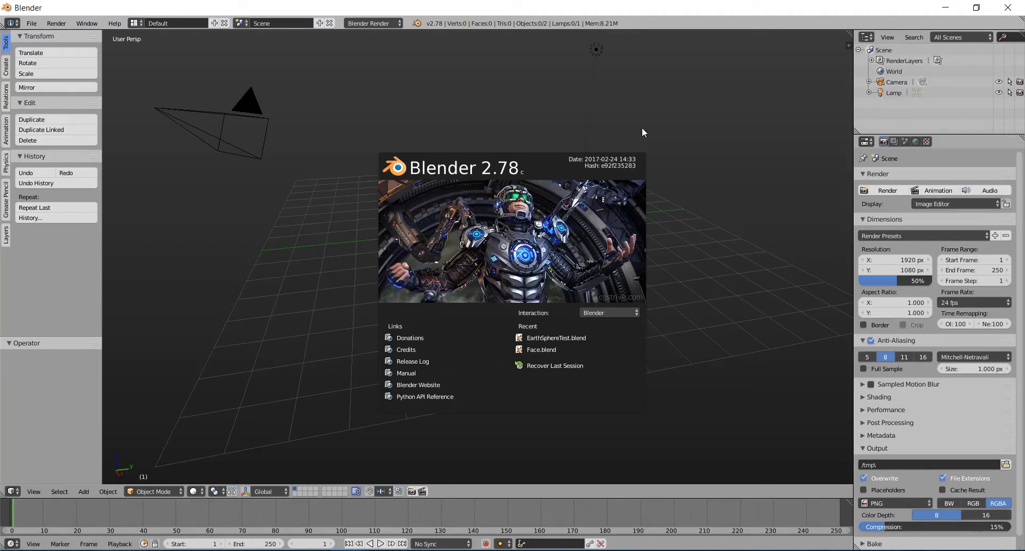
Close the Blender 2.78 splash screen to reveal the default camera-and-lamp scene
click(597, 142)
Orbit the viewport to a near top-down angle and pan the scene origin back to centre
middle_drag(591, 201, 582, 220)
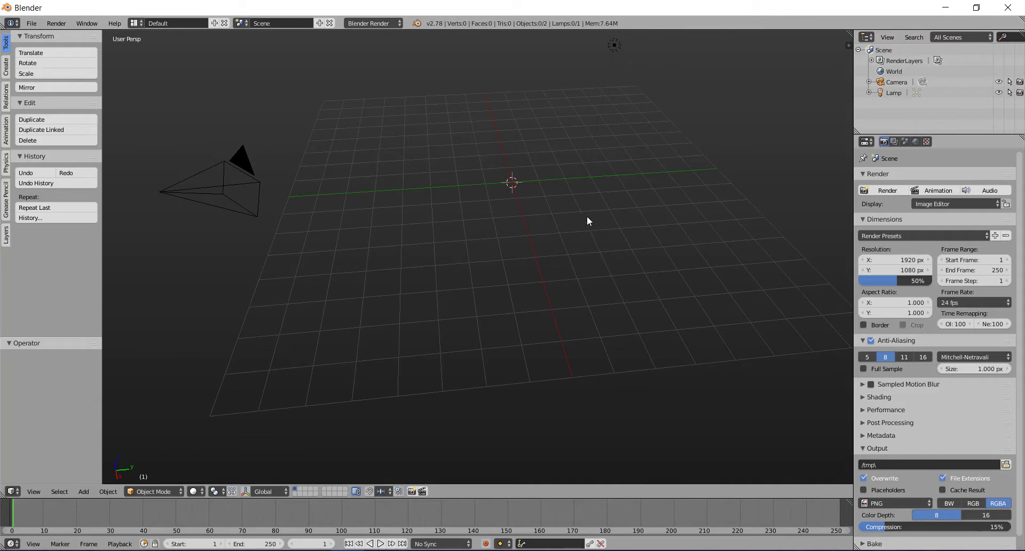
middle_drag(573, 268, 596, 250)
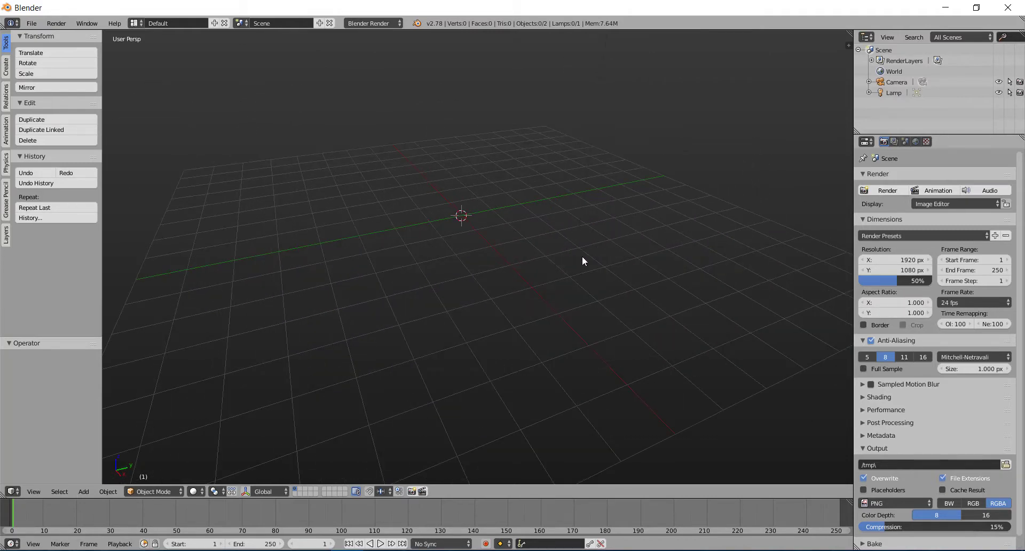
mouse_move(582, 255)
middle_down()
mouse_move(554, 270)
mouse_move(578, 264)
middle_up()
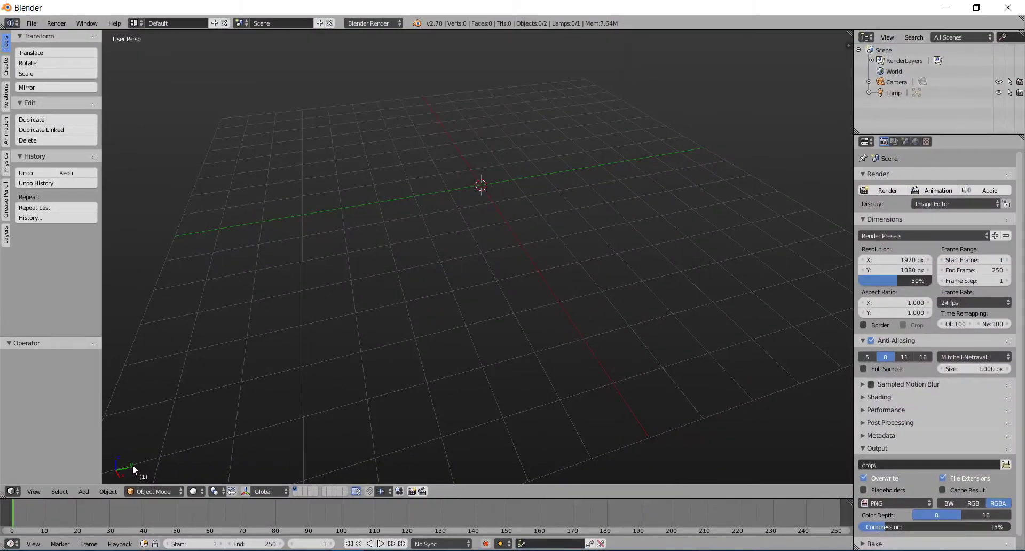
middle_drag(494, 339, 593, 255)
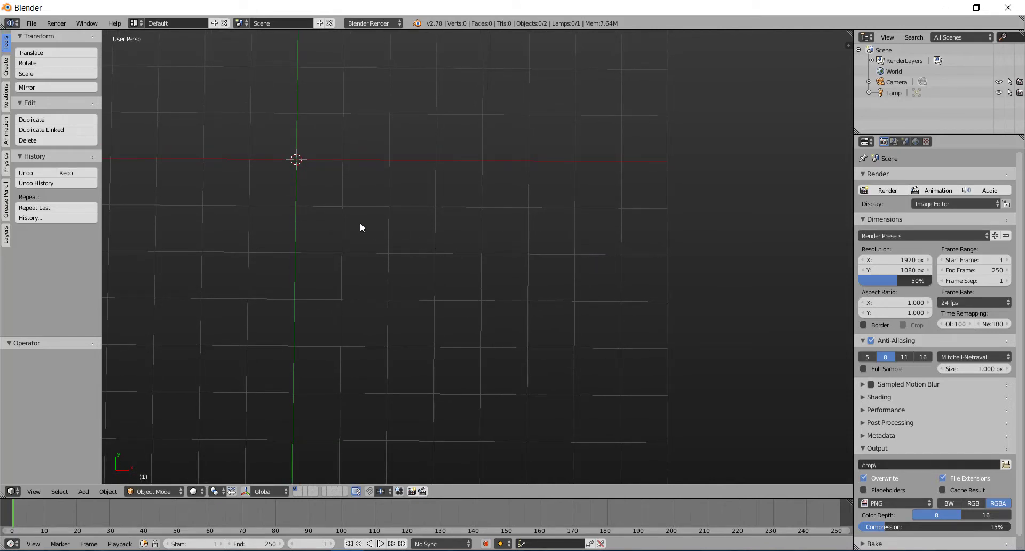
shift+middle_drag(360, 226, 584, 331)
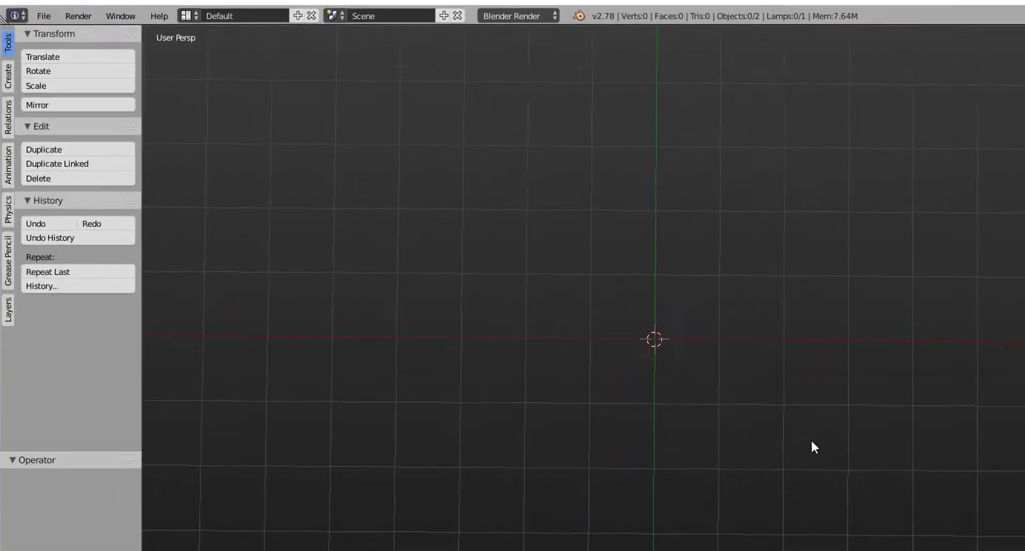
Add a UV sphere (32 segments, 16 rings, size 1.000) from the Create tab's primitives
click(7, 70)
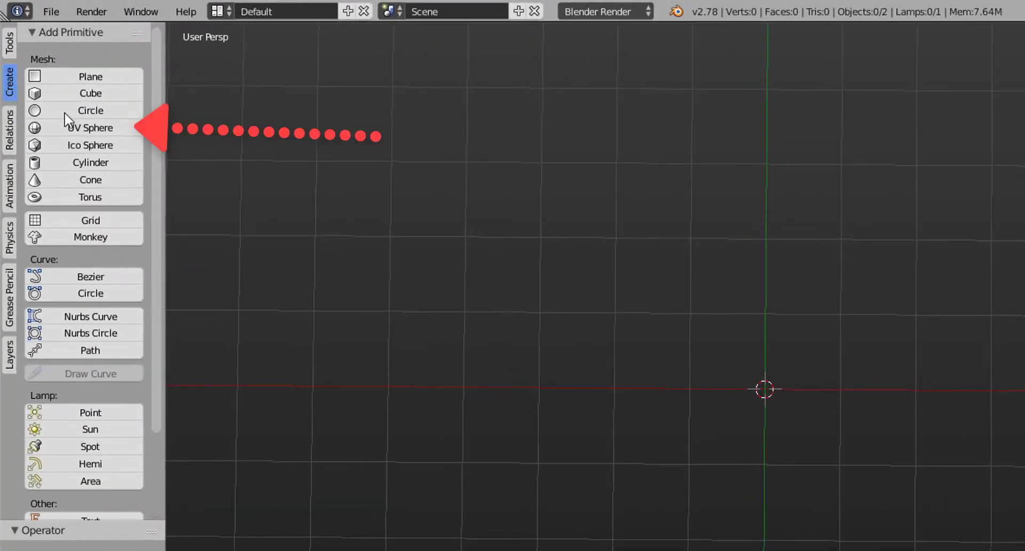
click(78, 129)
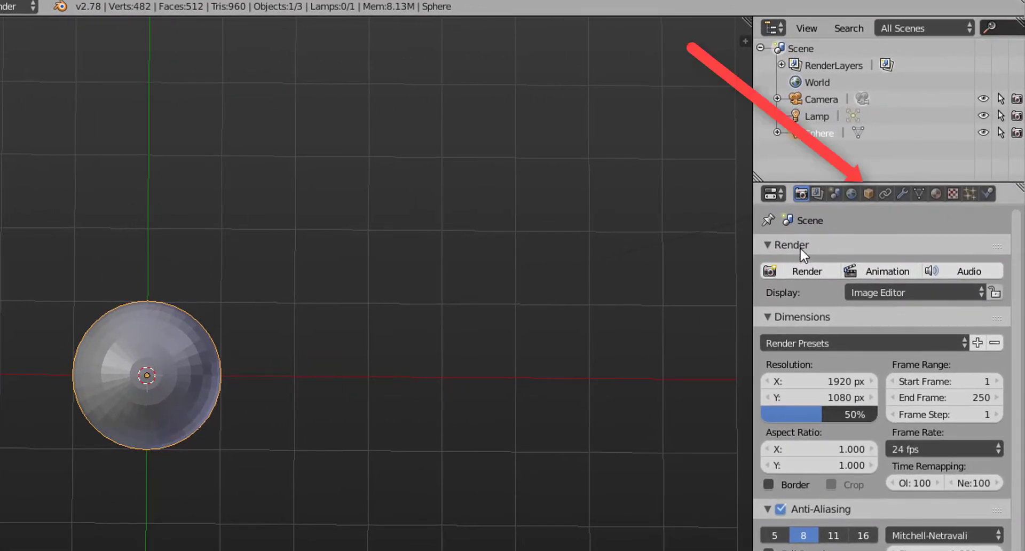
In Object properties, set the sphere's Location Y to 1.07 and its X rotation to -90°
click(870, 193)
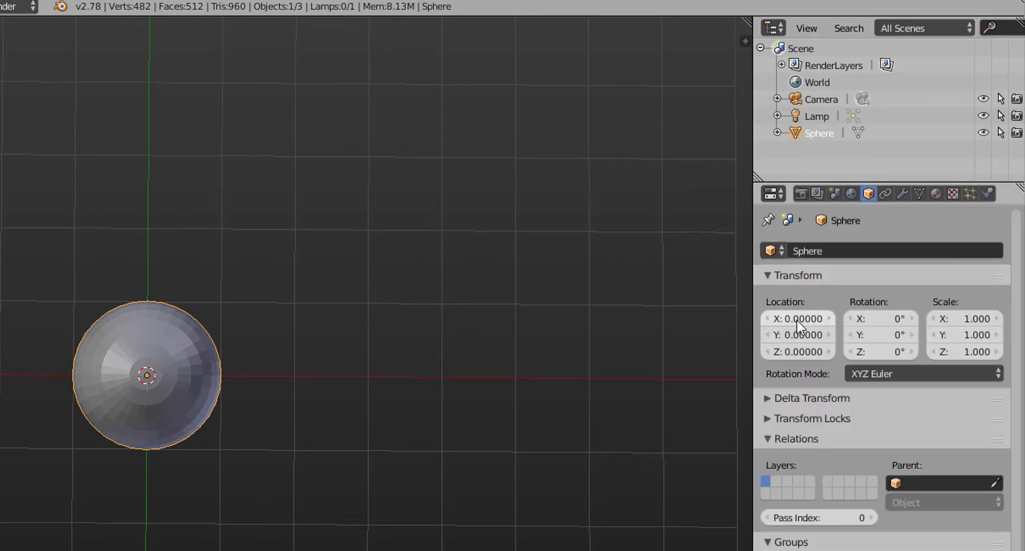
drag(770, 337, 814, 338)
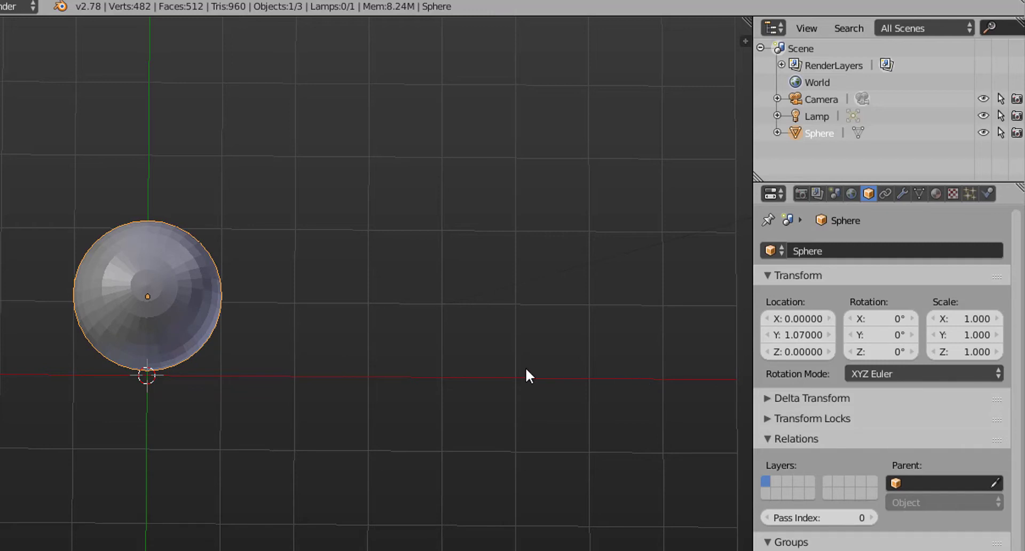
click(866, 319)
text(90)
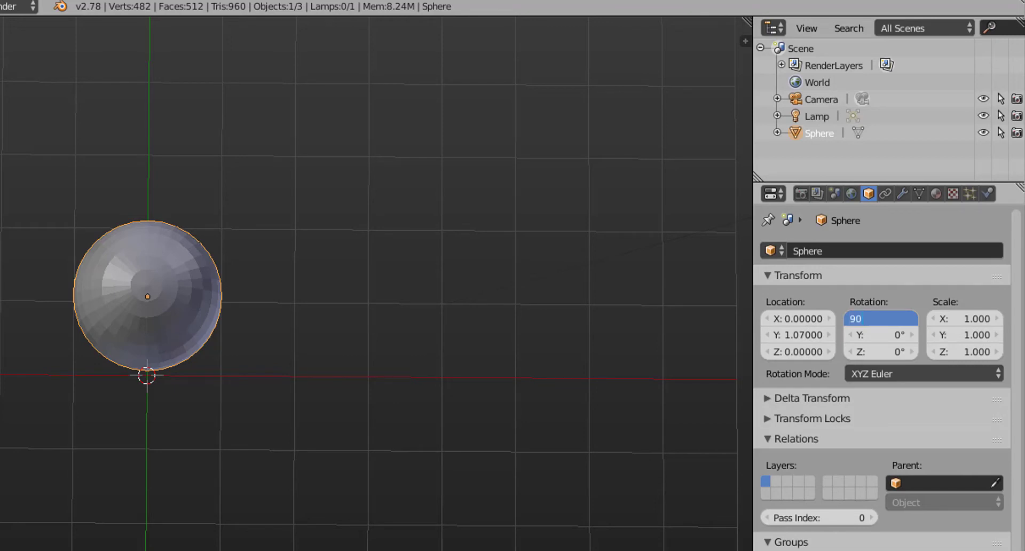
key(Return)
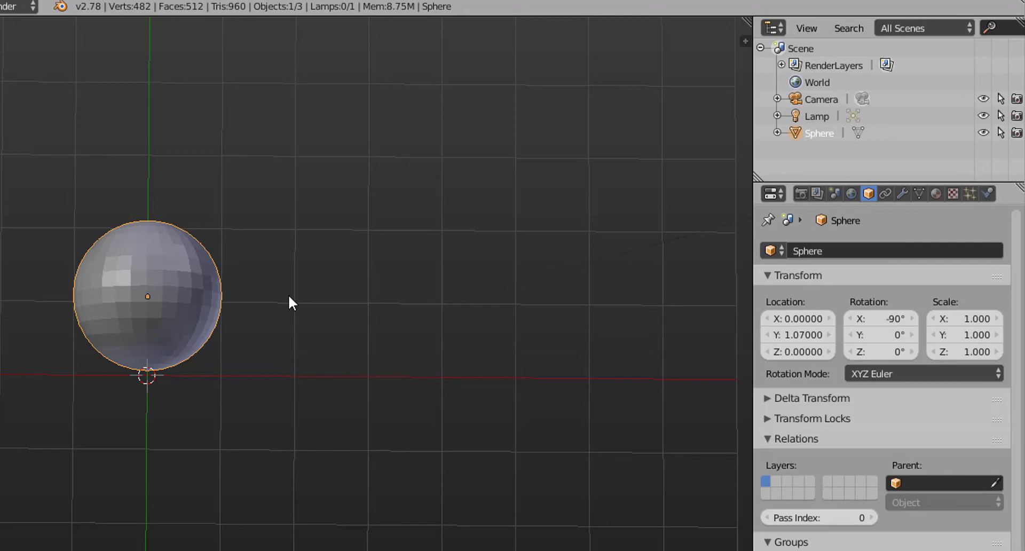
Create Material.001 for the sphere with diffuse colour blue (R 0.066, G 0.106, B 0.800)
click(935, 194)
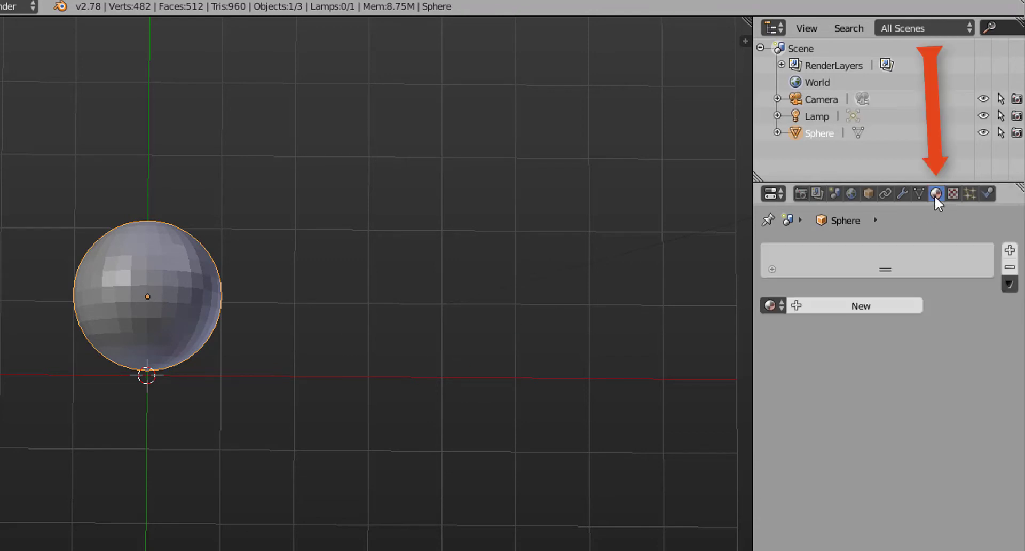
click(850, 304)
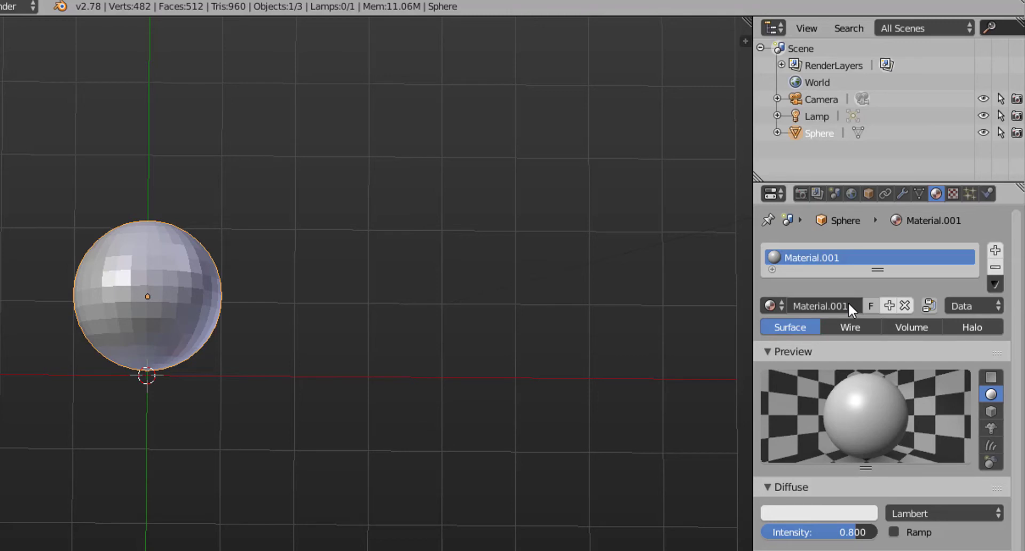
click(821, 513)
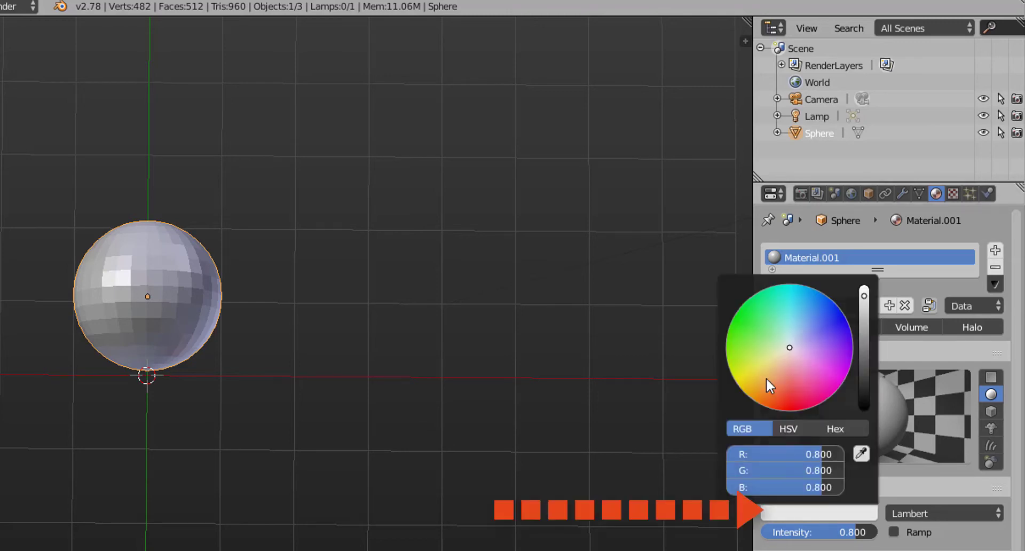
drag(766, 377, 823, 320)
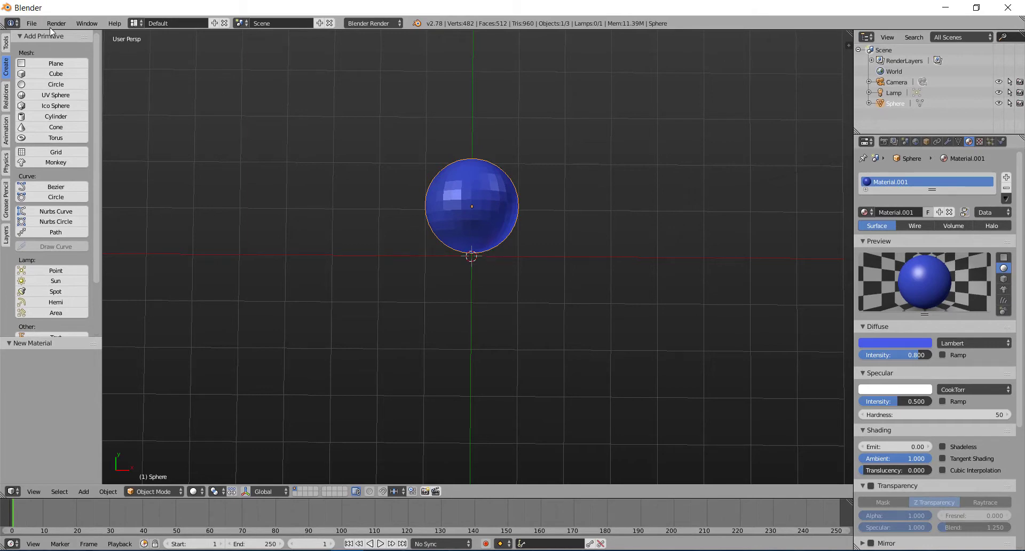
Export the scene through File > Export > glTF 2.0 (.glb) under the name MyBlueSphere
click(31, 24)
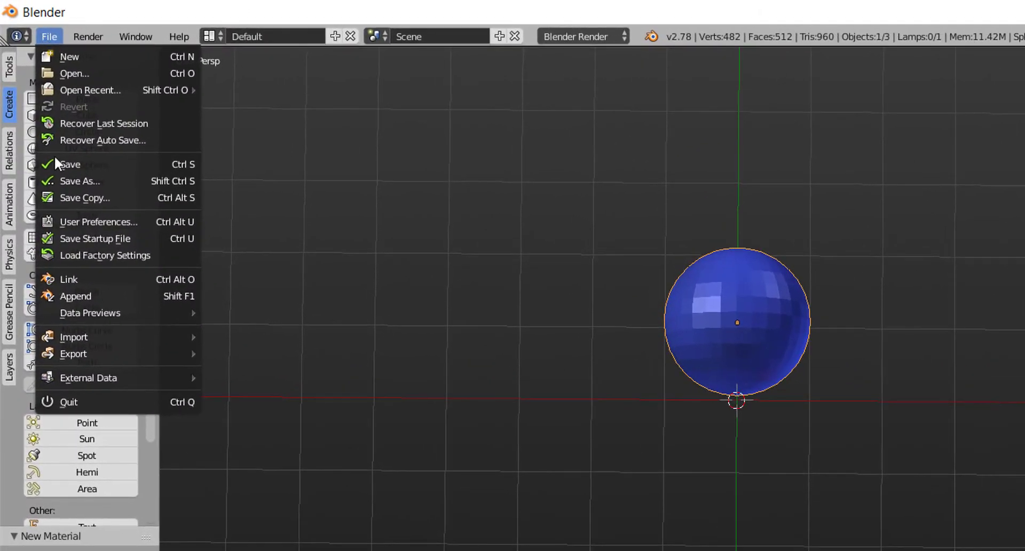
mouse_move(96, 354)
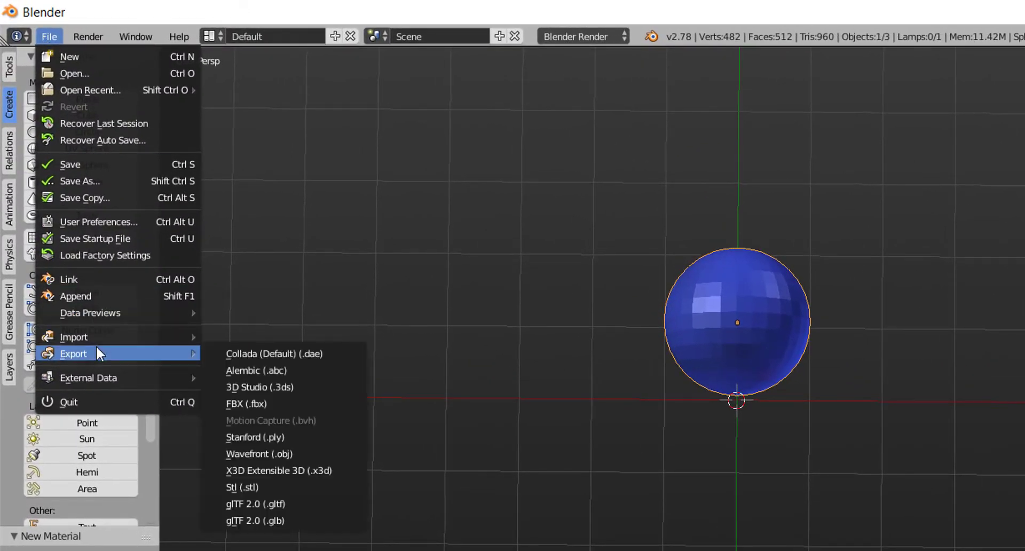
click(275, 520)
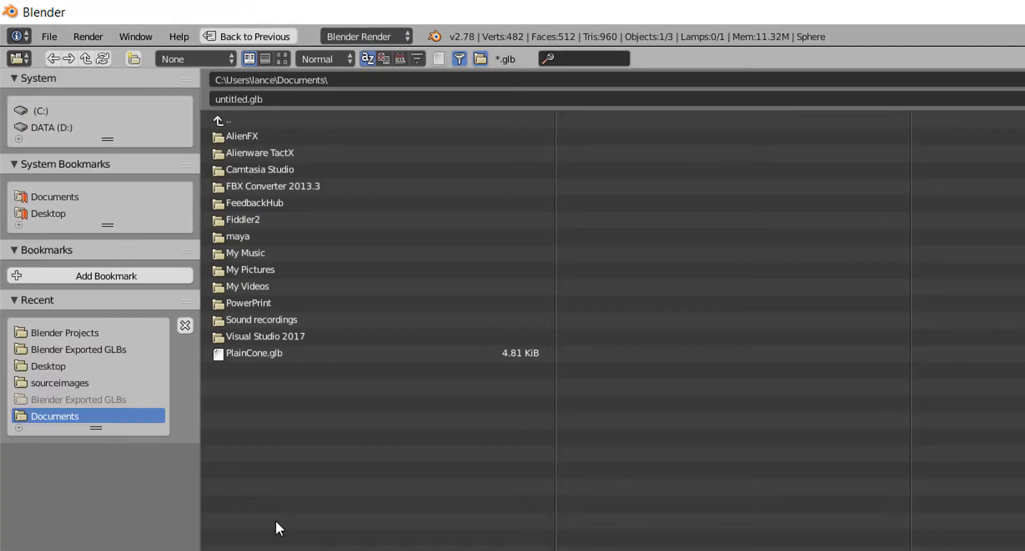
text(MyBlueSphere)
key(Return)
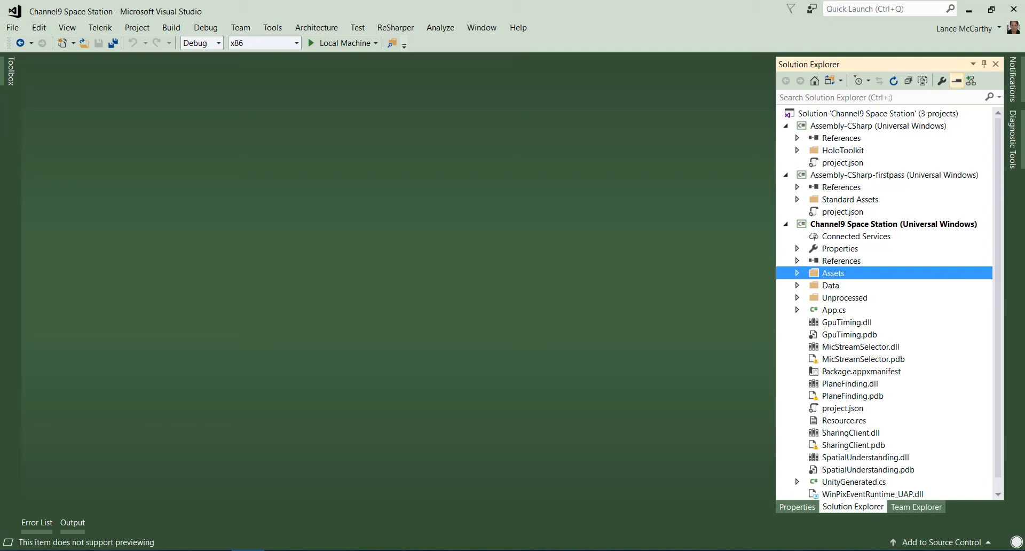
Expand Assets and add MyBlueSphere.glb from Documents via Add > Existing Item
scroll(899, 297, down, 1)
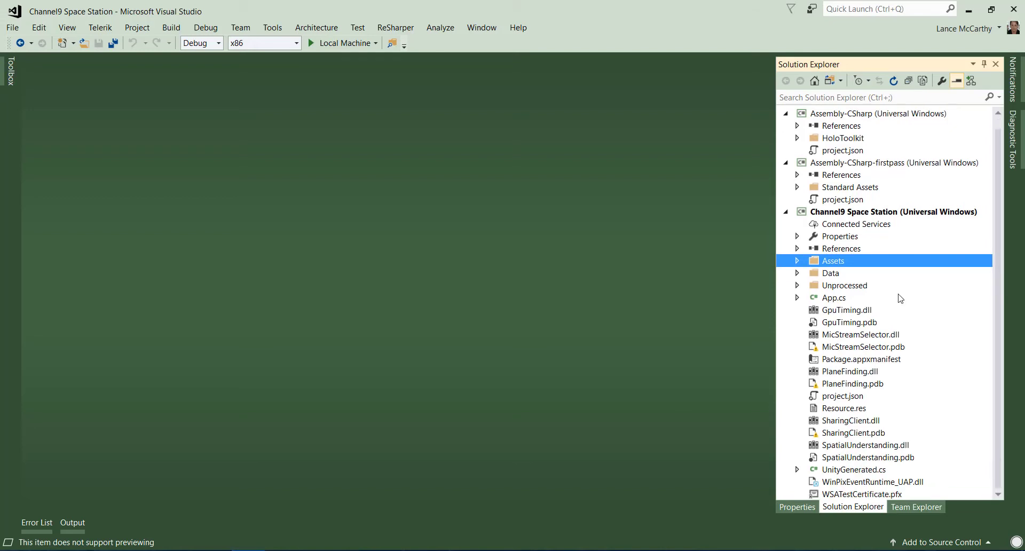
click(797, 261)
right_click(883, 261)
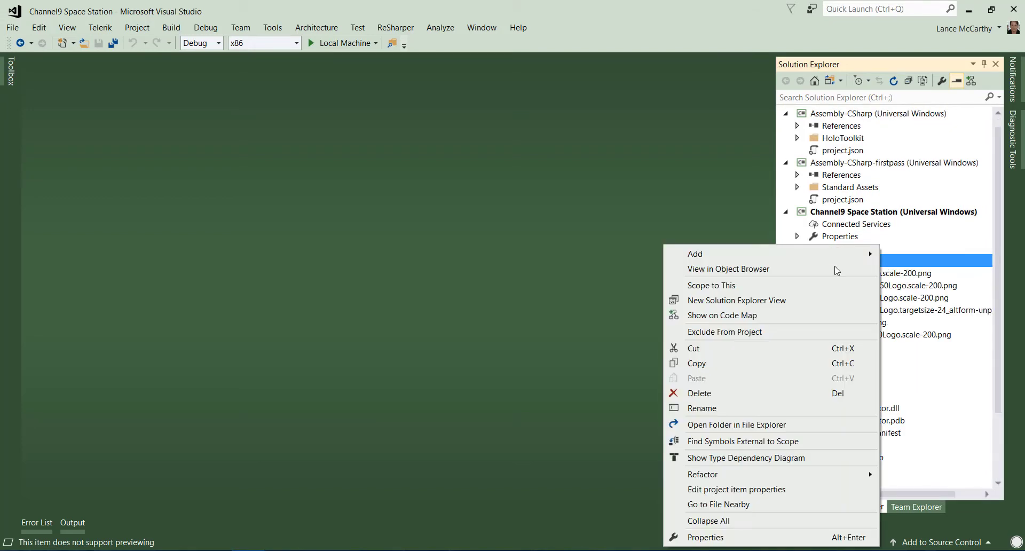
mouse_move(789, 259)
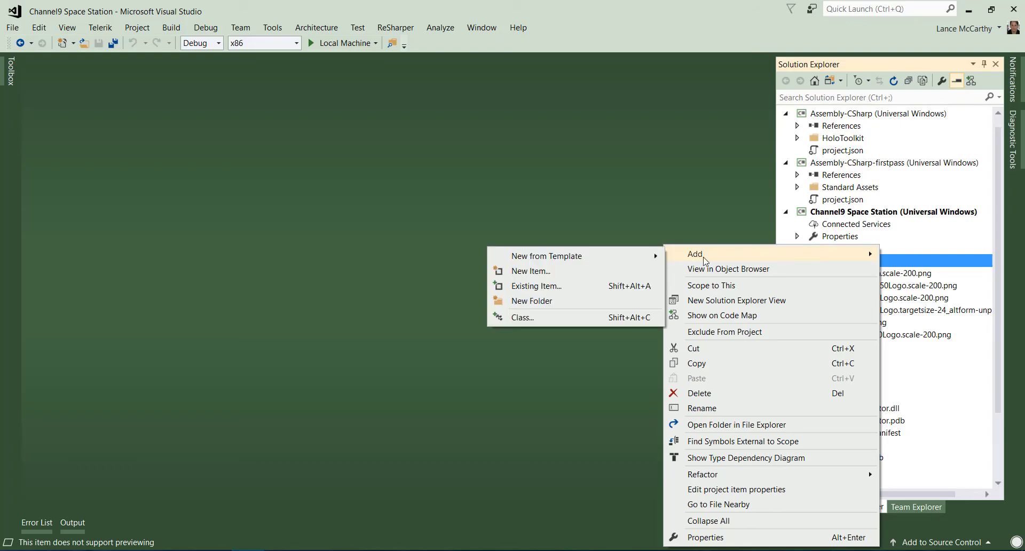
click(550, 288)
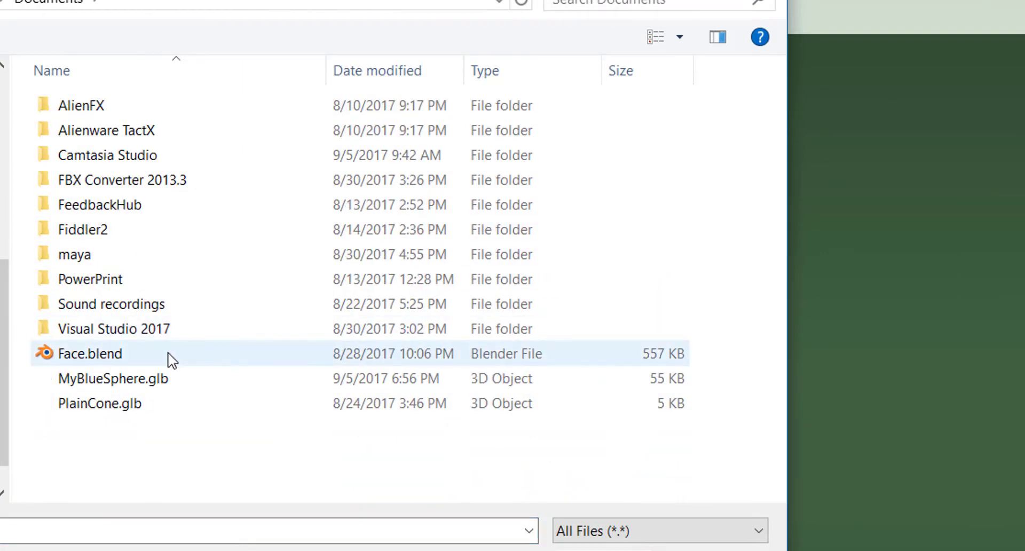
click(103, 383)
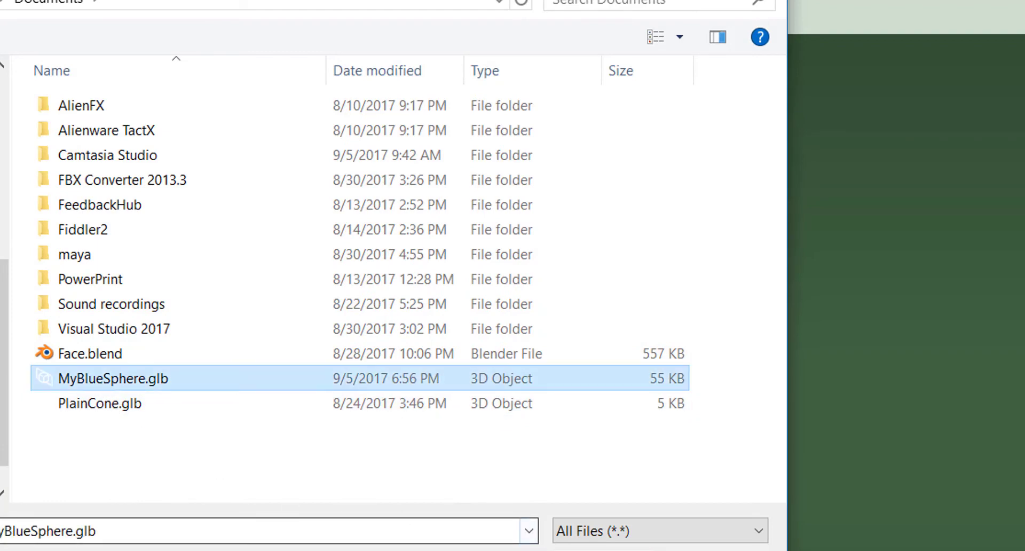
double_click(374, 378)
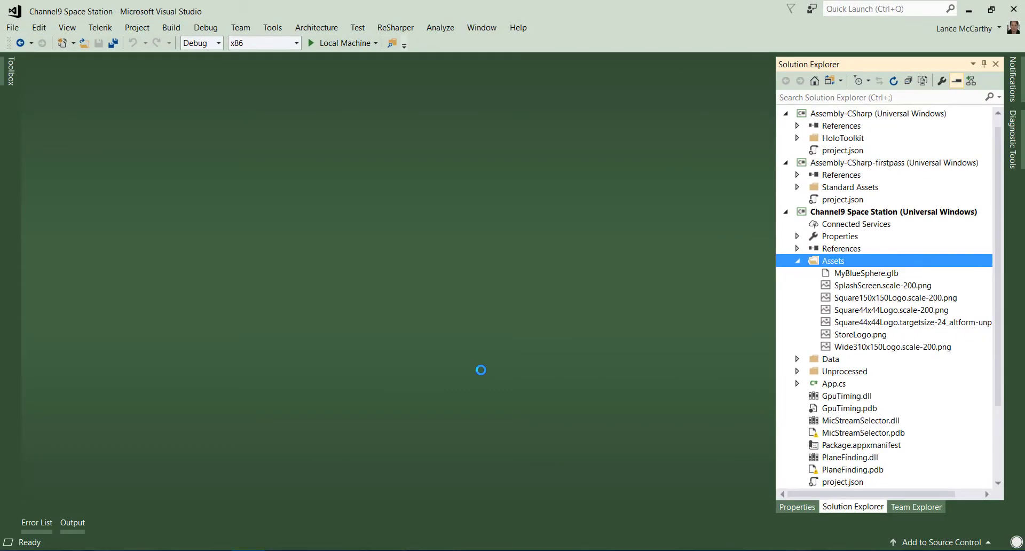
Change MyBlueSphere.glb's Build Action from None to Content in its file properties
right_click(879, 274)
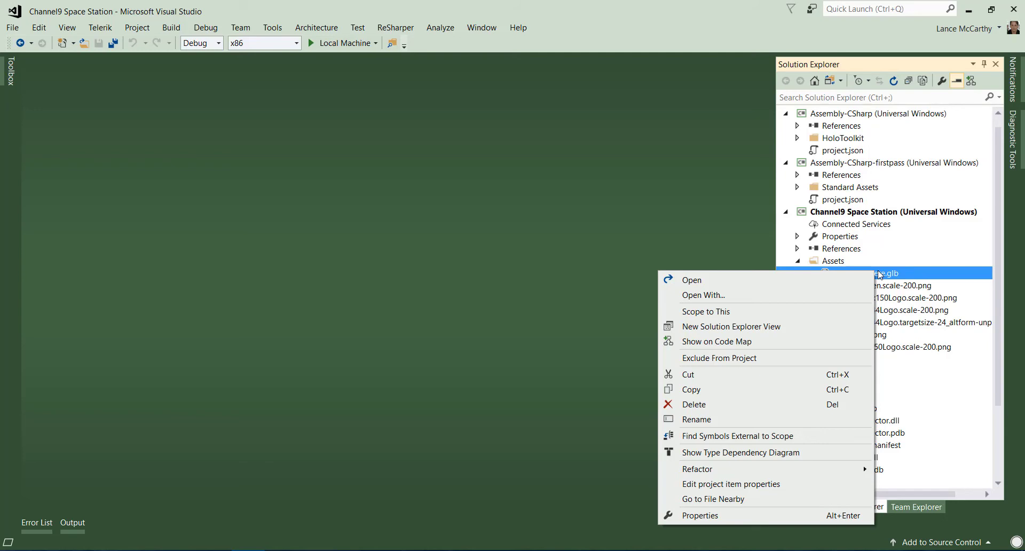
click(753, 516)
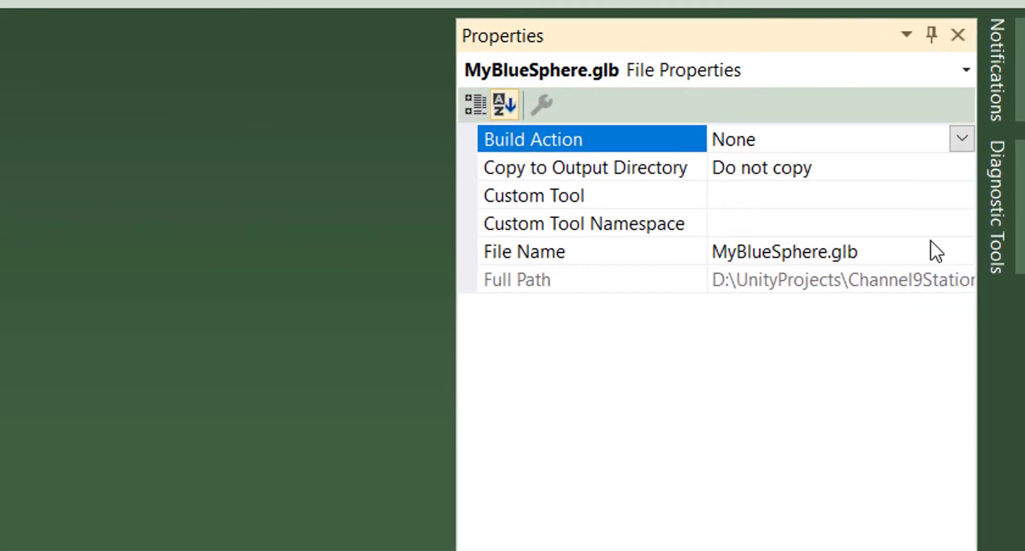
click(962, 139)
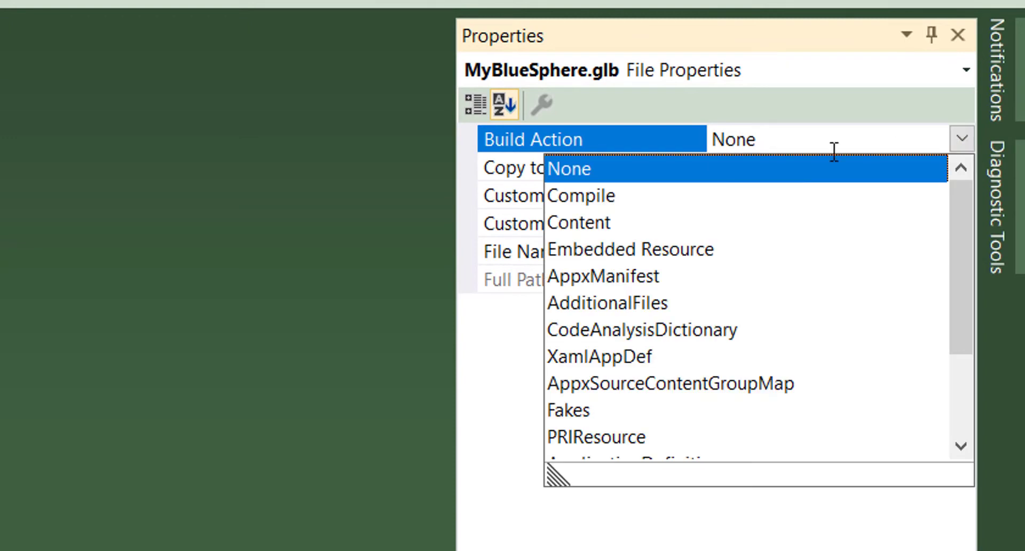
click(601, 220)
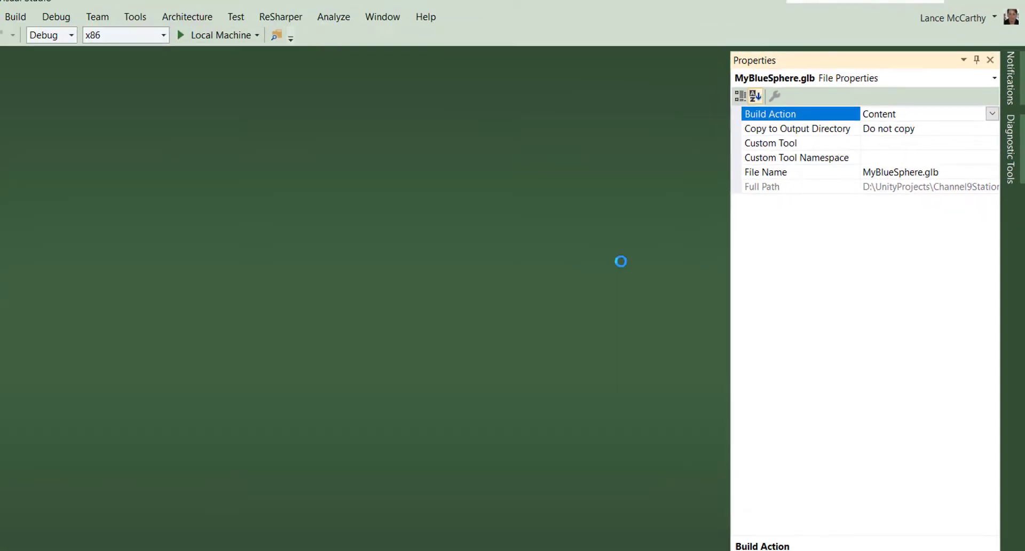
click(869, 255)
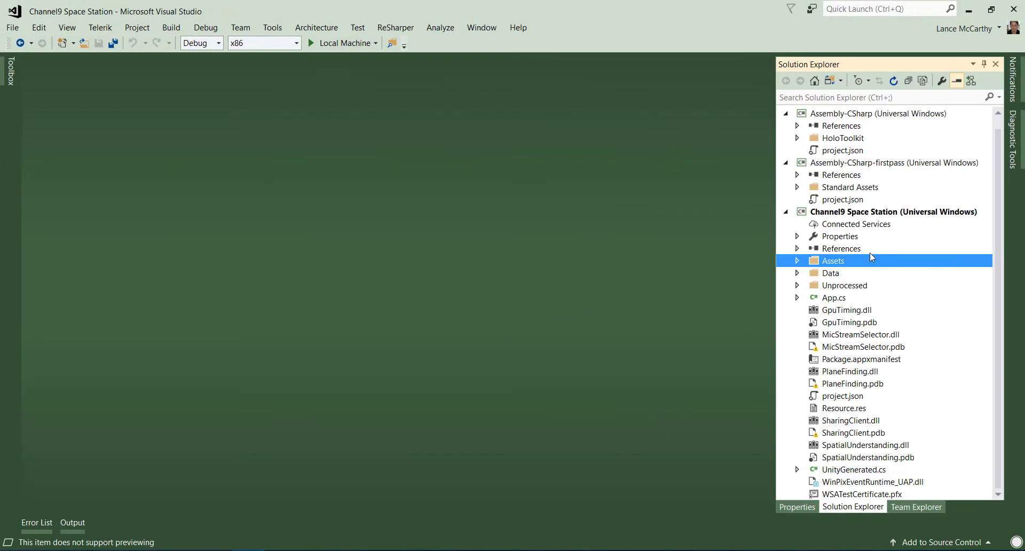
Close the manifest designer and reopen Package.appxmanifest with View Code to show its XML
right_click(869, 360)
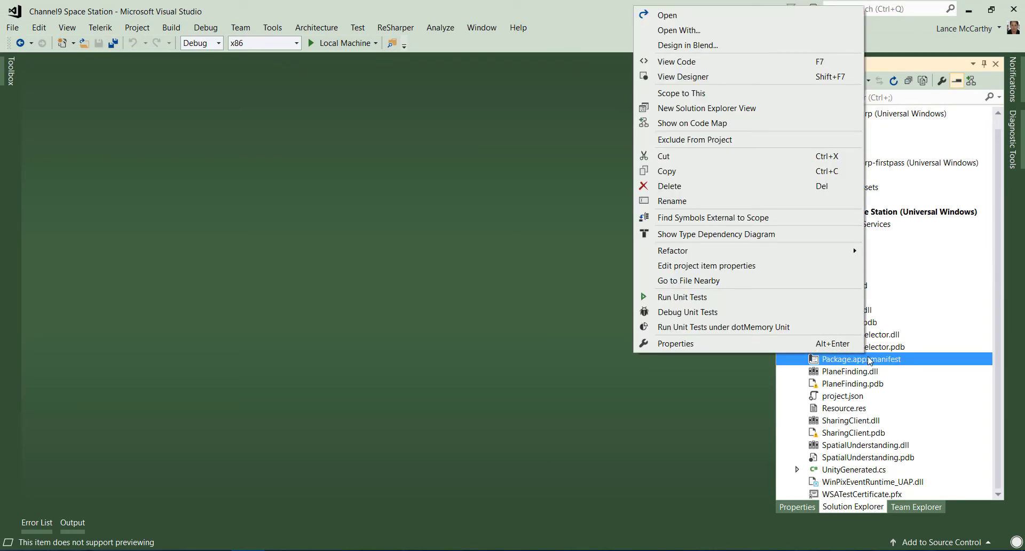
double_click(869, 361)
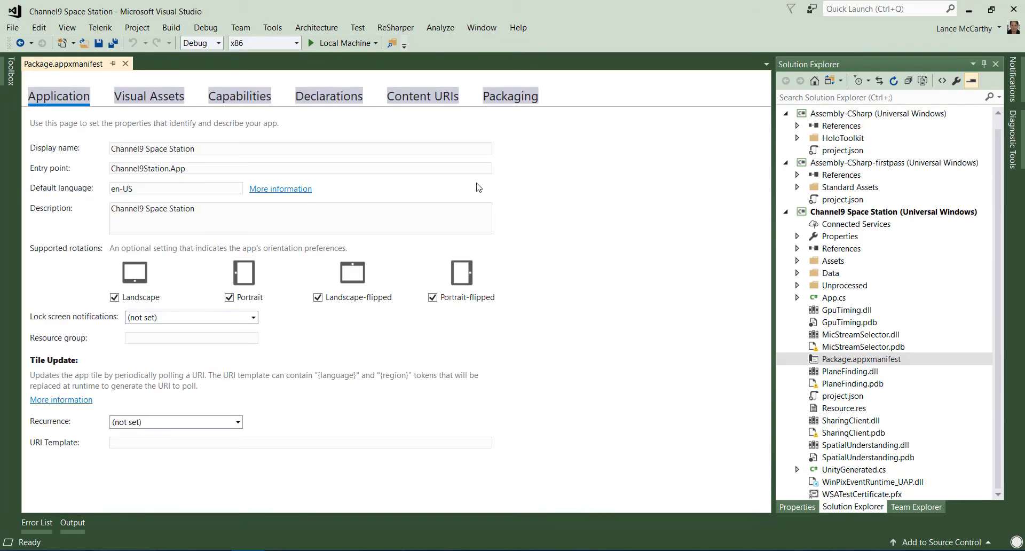
click(125, 63)
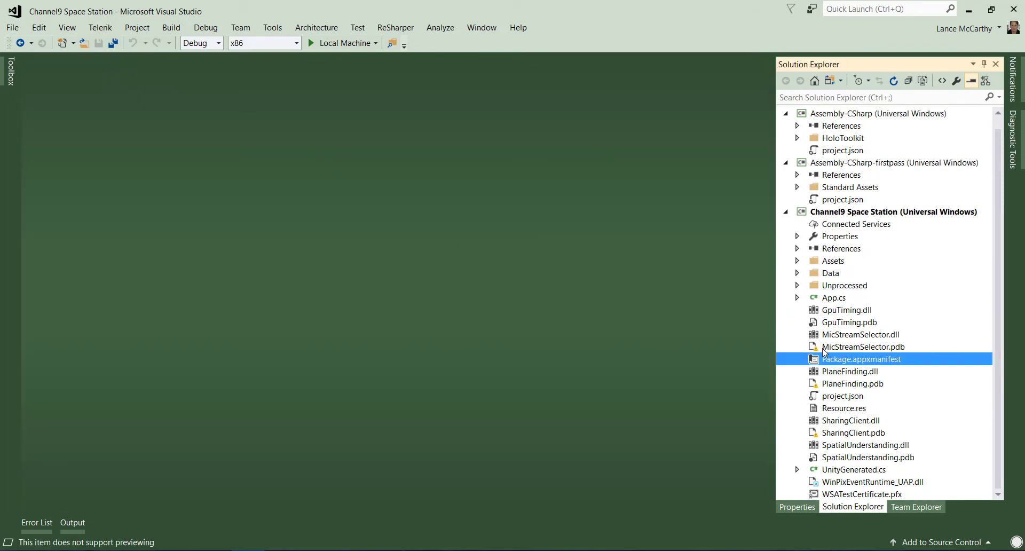
right_click(850, 358)
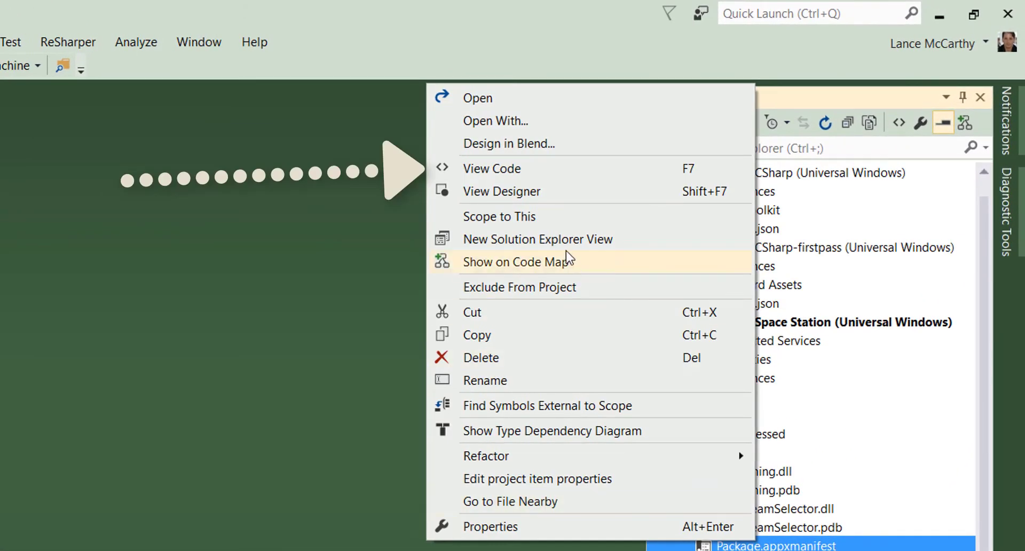
click(546, 167)
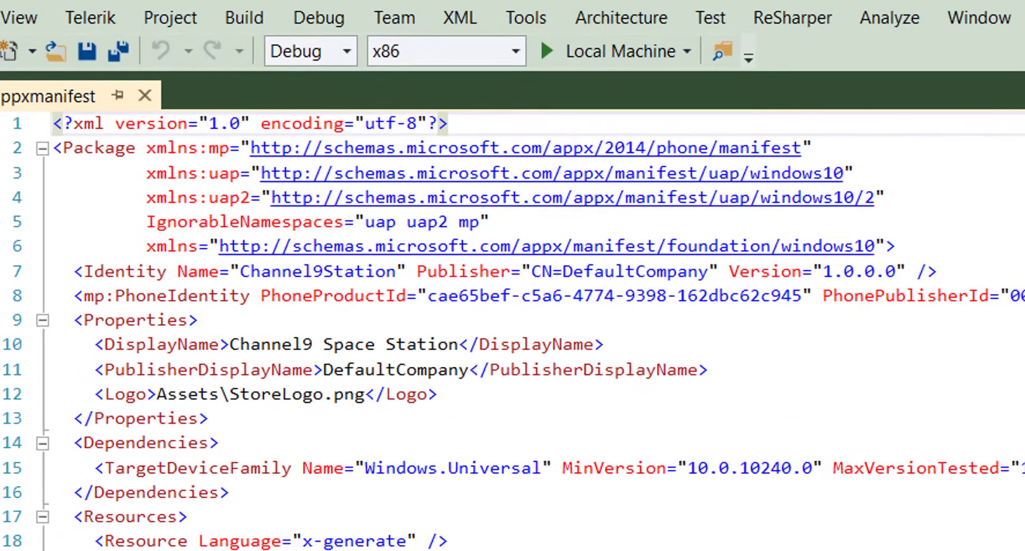
Paste the xmlns:uap5 namespace declaration on a new line after xmlns:uap2
click(261, 499)
click(945, 197)
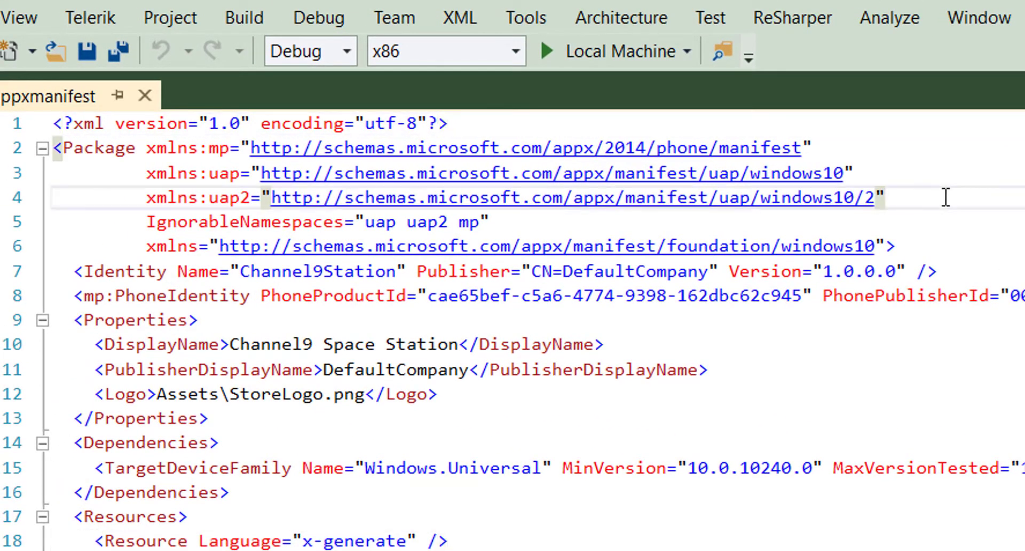
key(Return)
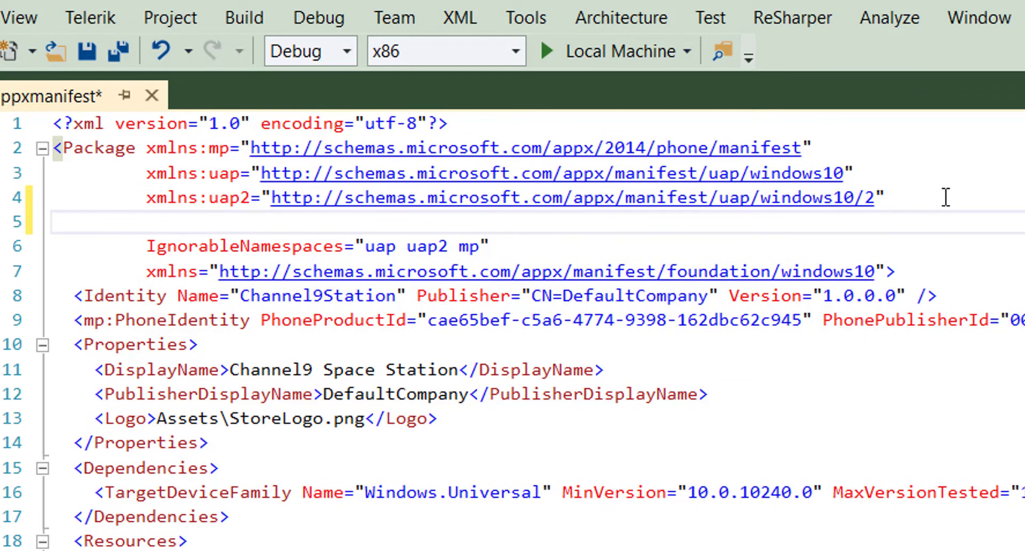
text(xmlns:uap5="http://schemas.microsoft.com/appx/manifest/uap/windows10/5")
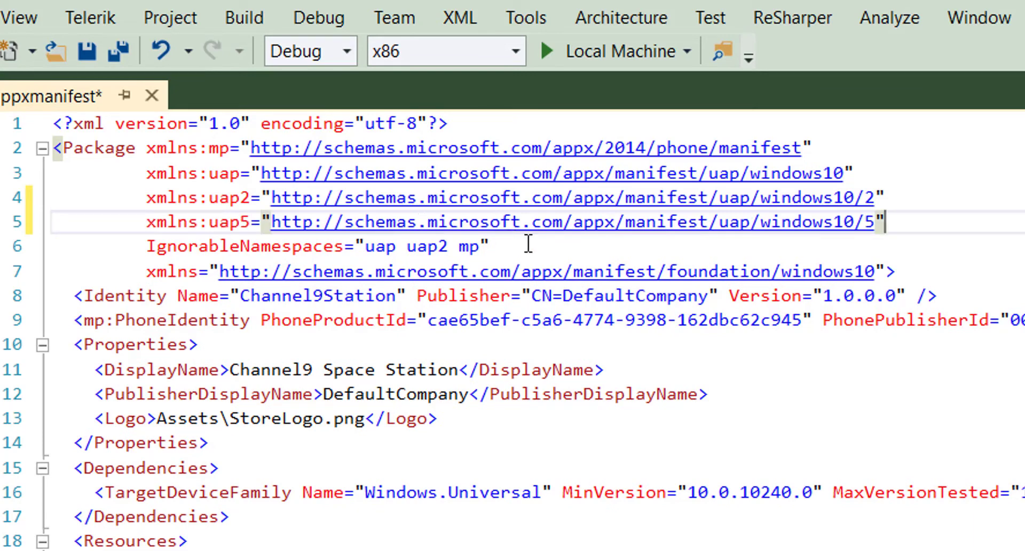
Append uap5 to the IgnorableNamespaces attribute, then move down to the DefaultTile line
click(453, 245)
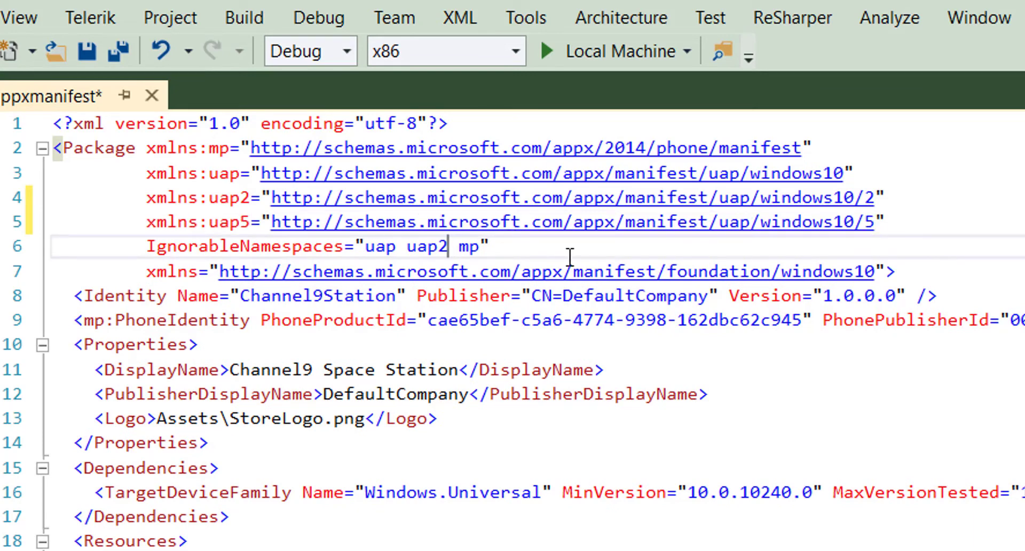
text(uap5)
click(668, 344)
scroll(780, 444, down, 1)
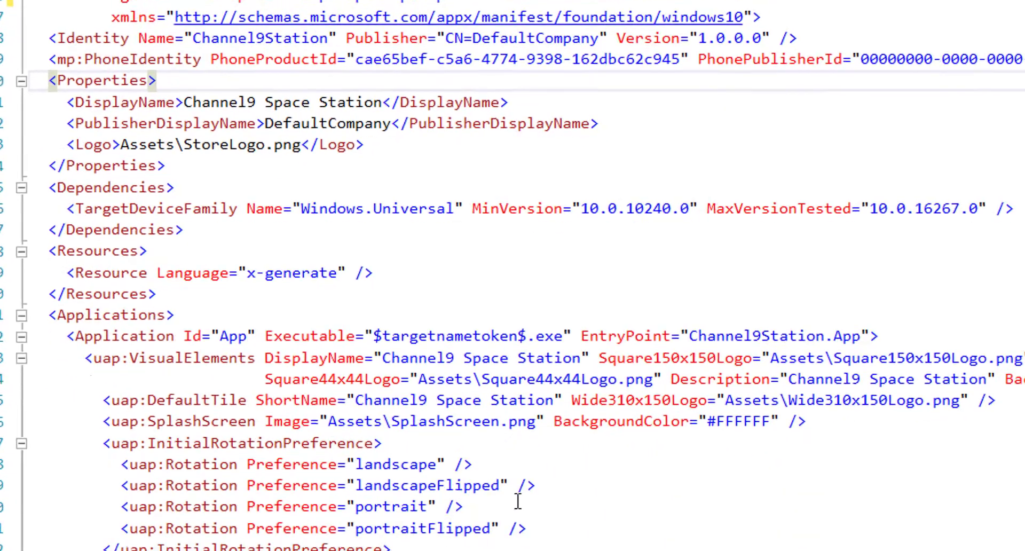
click(163, 287)
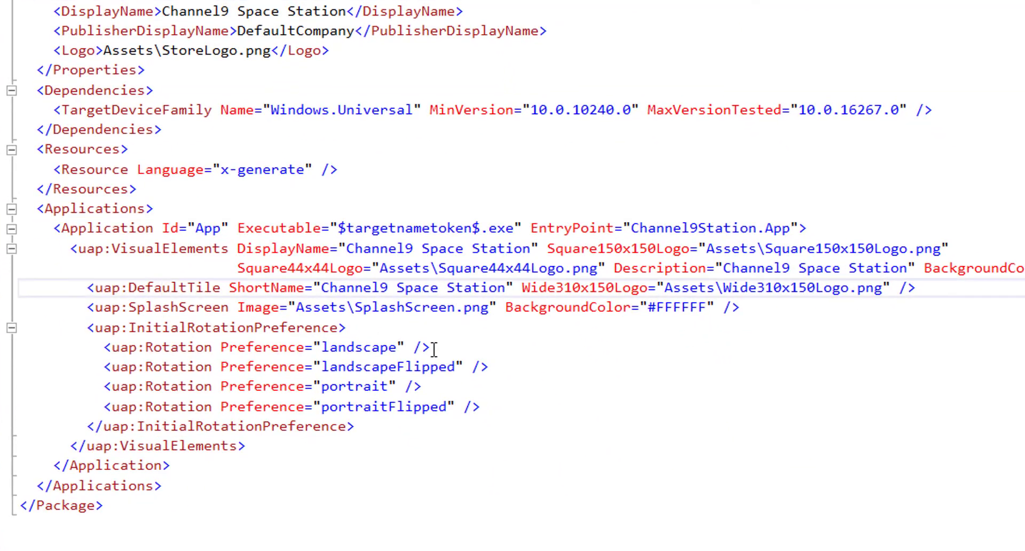
Turn the self-closing uap:DefaultTile tag into an open tag and paste a uap5:MixedRealityModel element inside
click(919, 287)
key(BackSpace)
key(BackSpace)
text(><)
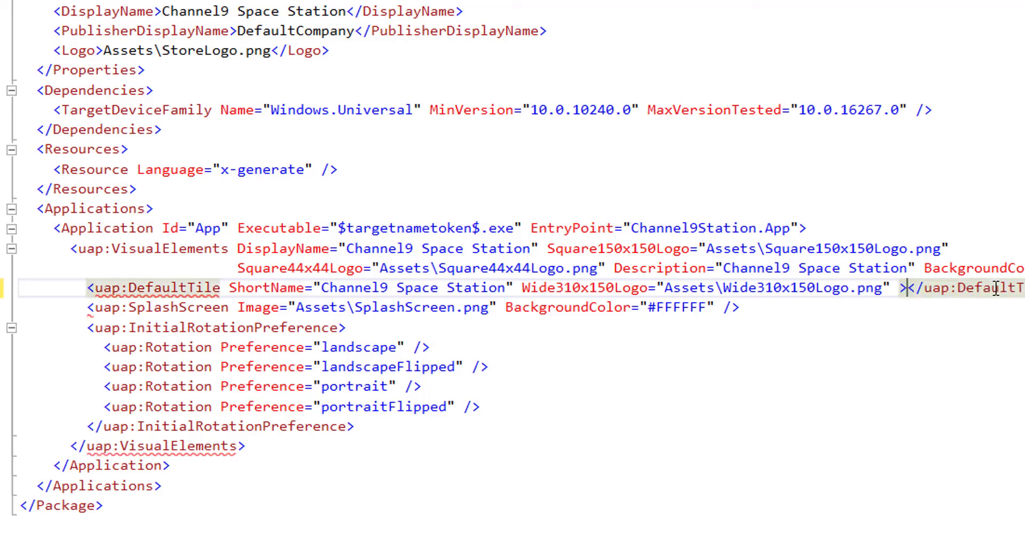
key(Return)
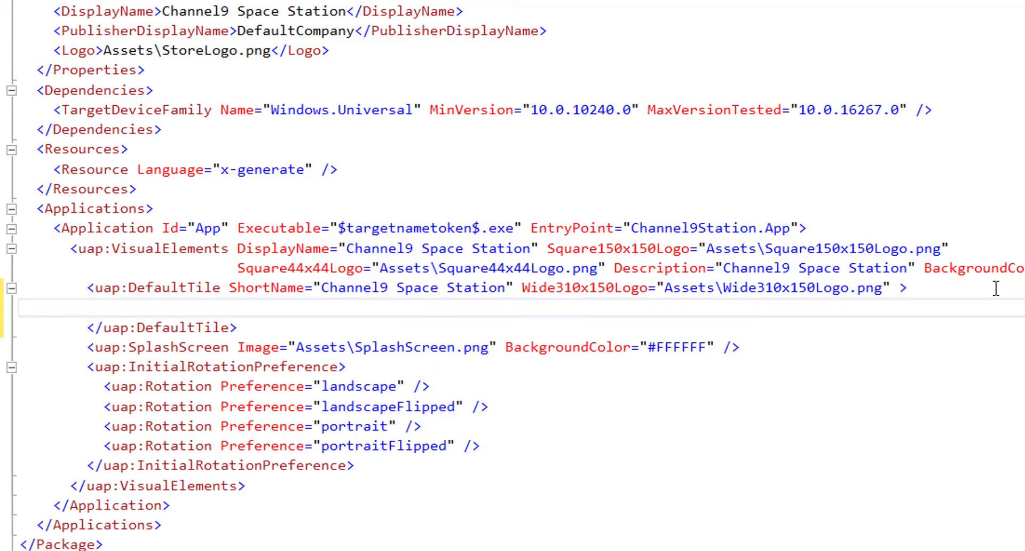
text(<uap5:MixedRealityModel Path="Assets\Earth.glb" />)
Replace Earth in the model Path with MyBlueSphere so it reads Assets\MyBlueSphere.glb
double_click(432, 308)
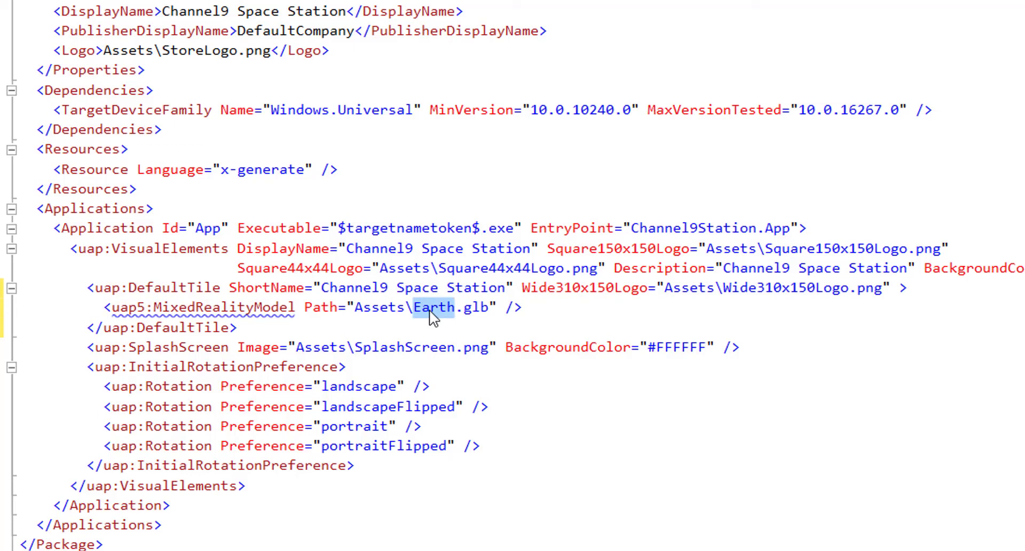
key(Delete)
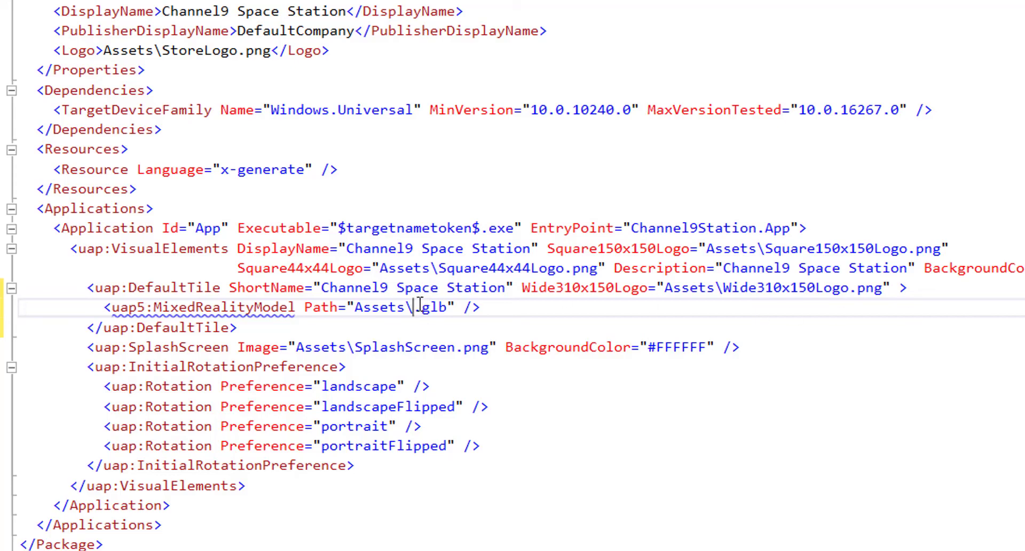
text(MyBlueSphere)
click(316, 258)
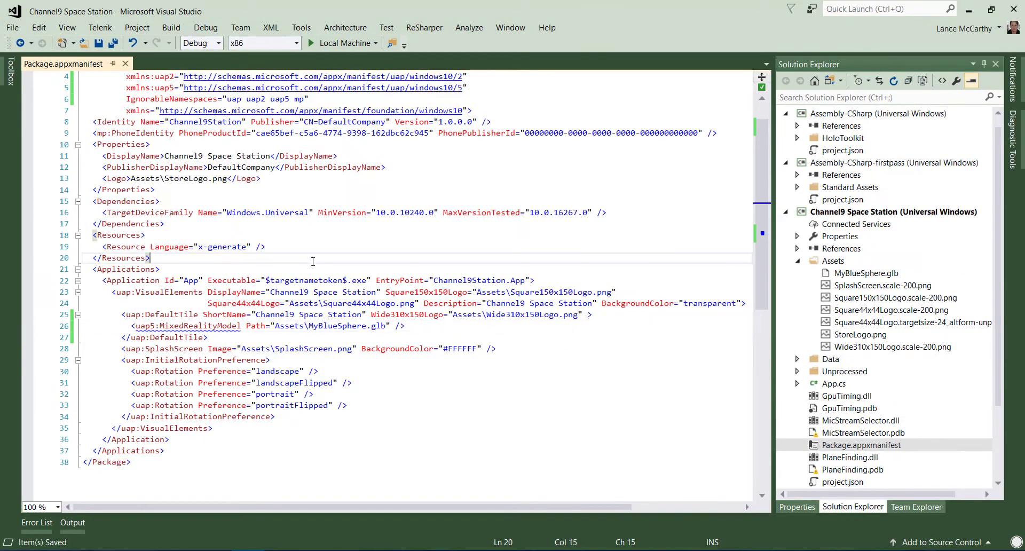